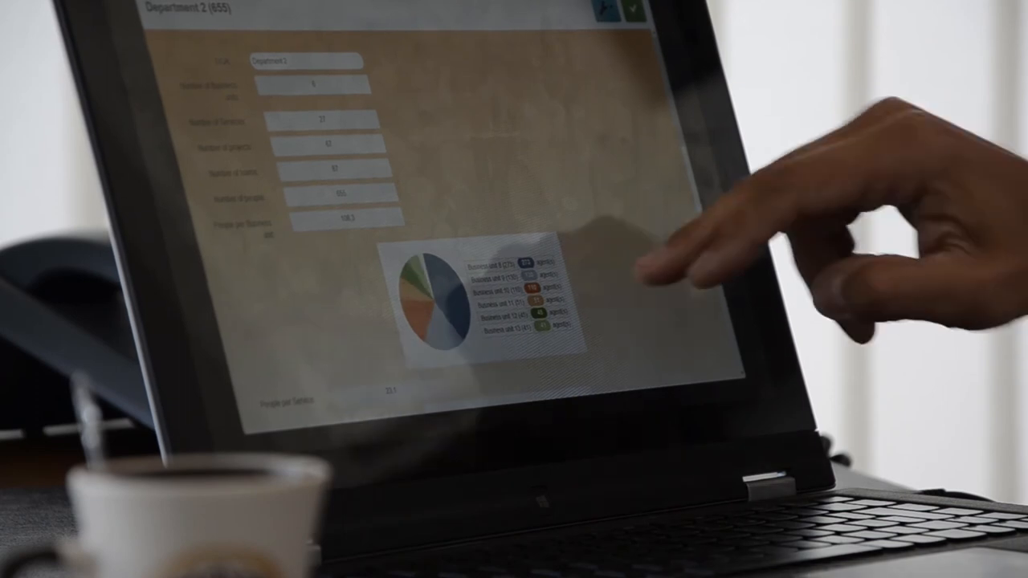
pyautogui.scroll(-5, 514, 241)
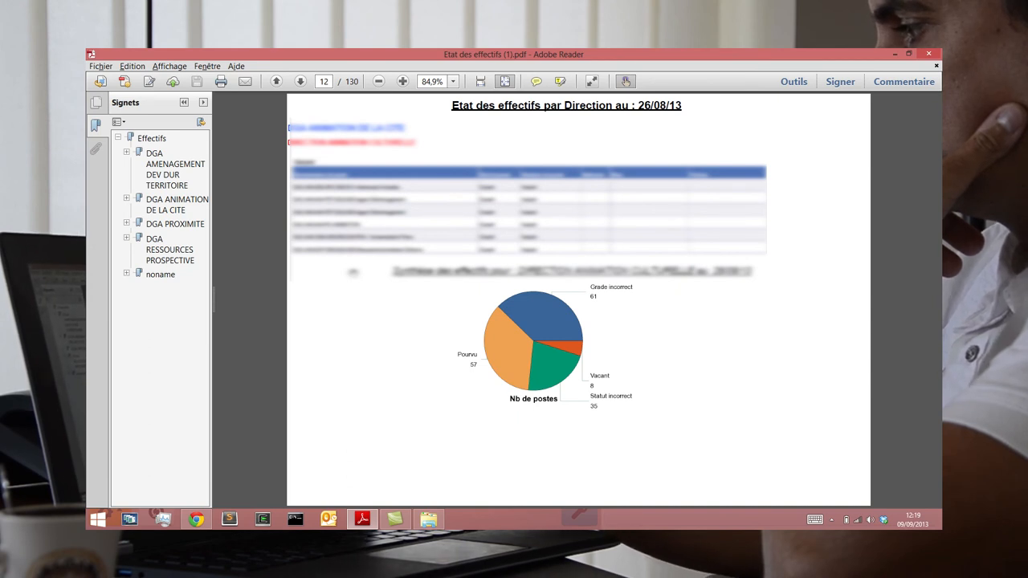
# Step: Advance the staffing report from page 12 to page 13 of 130
pyautogui.press('pagedown')
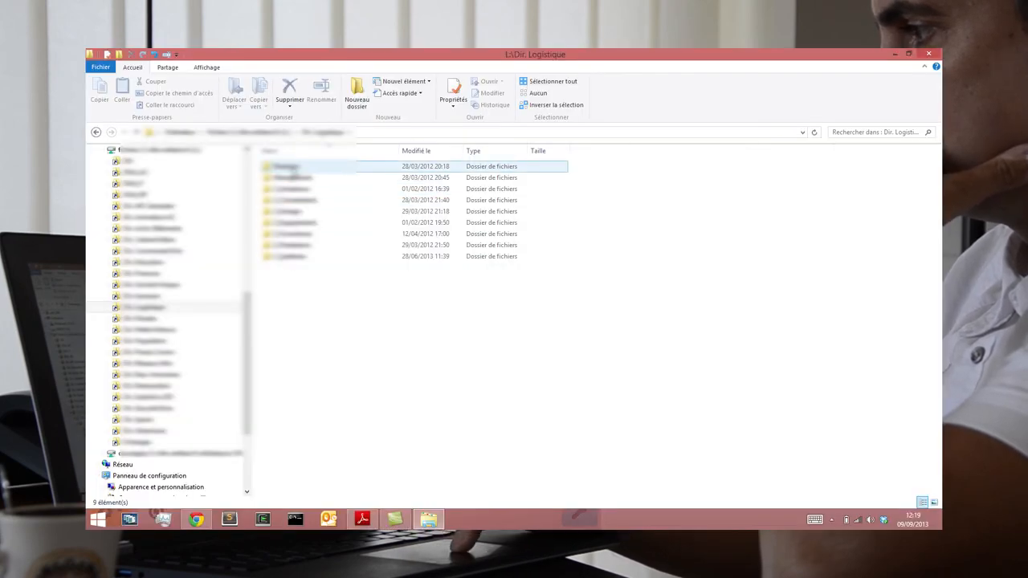
# Step: Enter the Direction folder and its first subfolder, then return to the FreeDatamap window
pyautogui.doubleClick(293, 166)
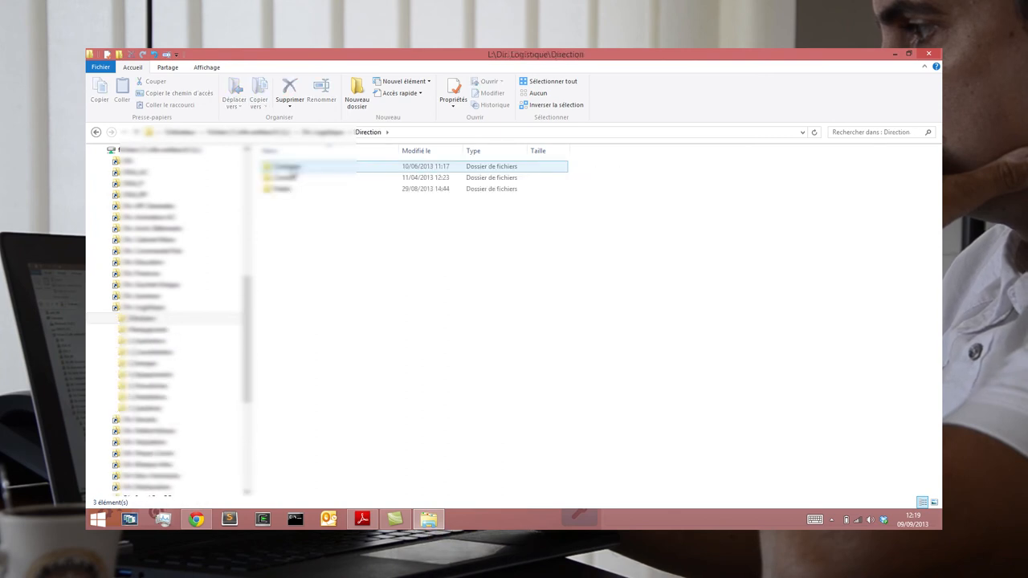
pyautogui.doubleClick(293, 166)
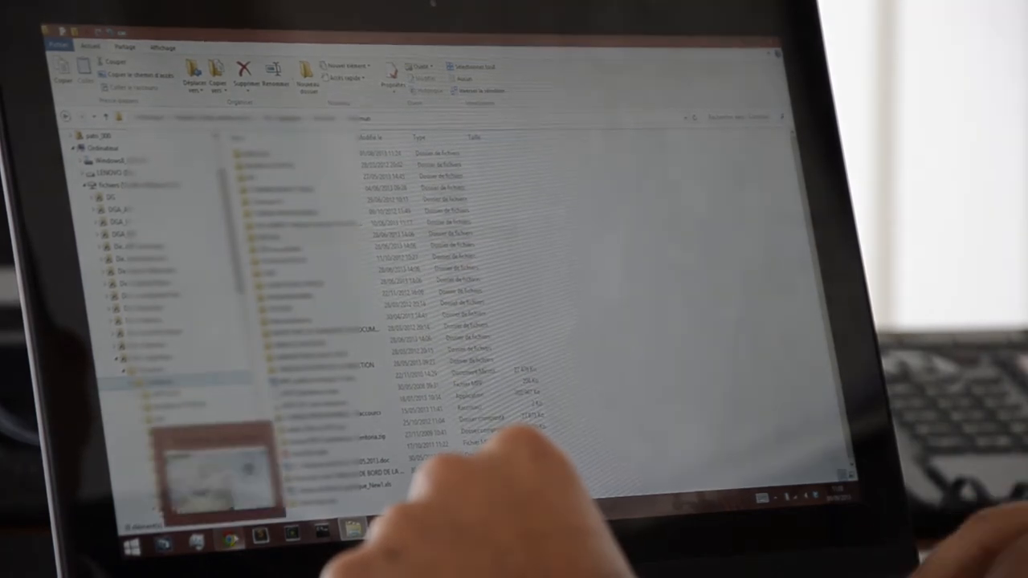
pyautogui.click(229, 536)
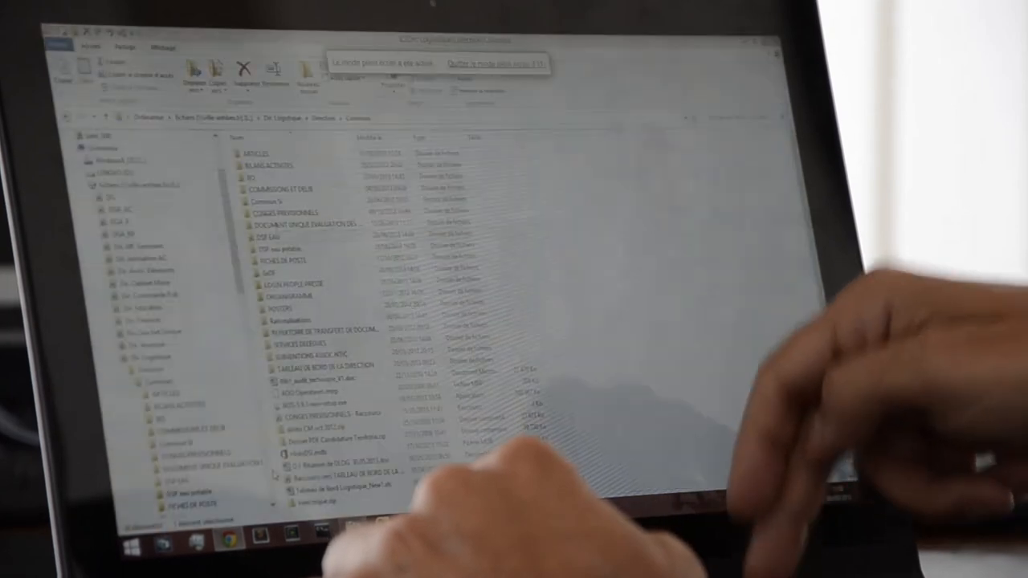
# Step: Show FreeDatamap full screen with admin options, reposition the graph and display the HR node's statistics
pyautogui.press('F11')
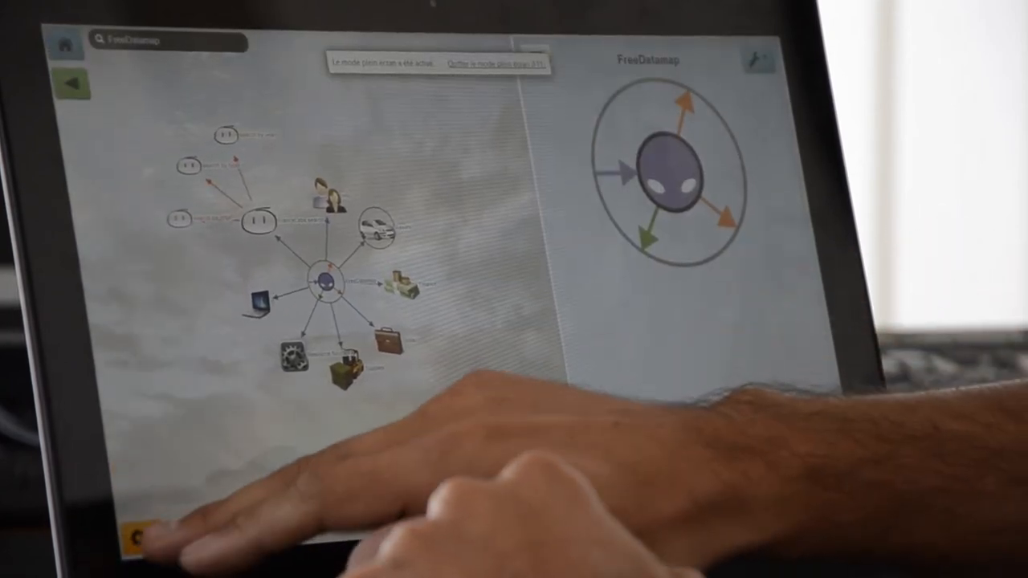
pyautogui.click(138, 536)
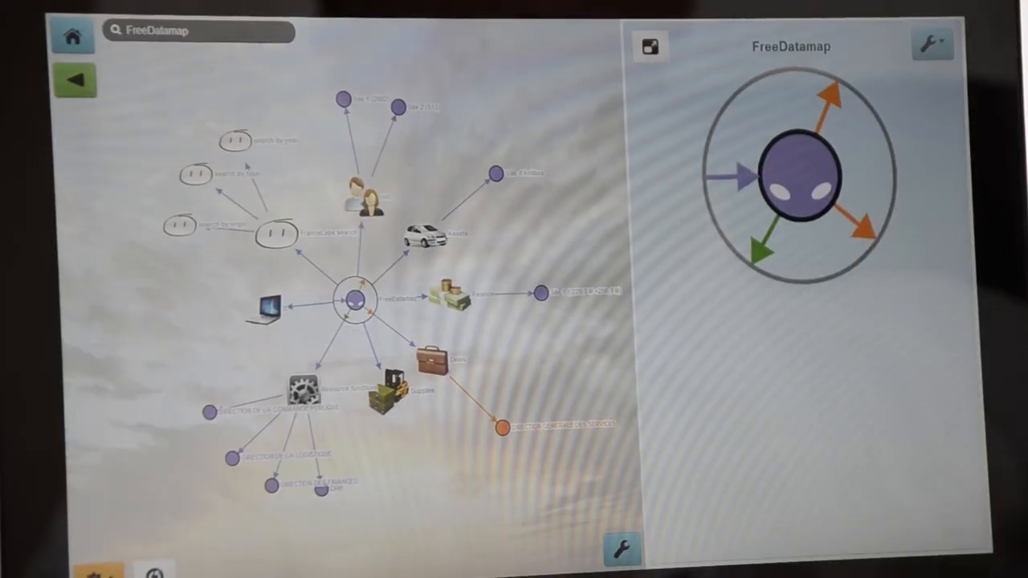
pyautogui.moveTo(353, 299)
pyautogui.mouseDown()
pyautogui.moveTo(321, 317)
pyautogui.moveTo(338, 297)
pyautogui.mouseUp()
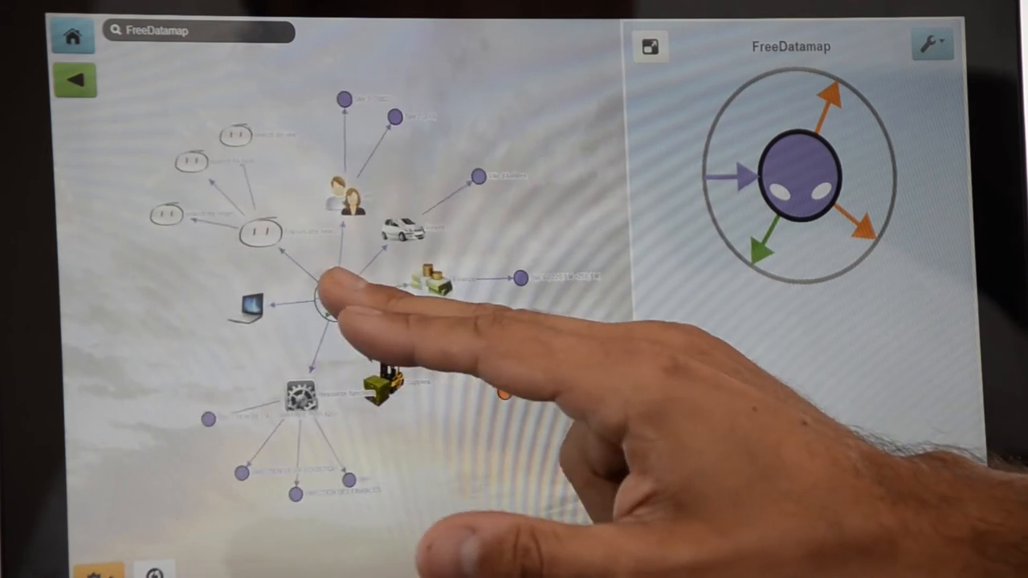
pyautogui.click(345, 196)
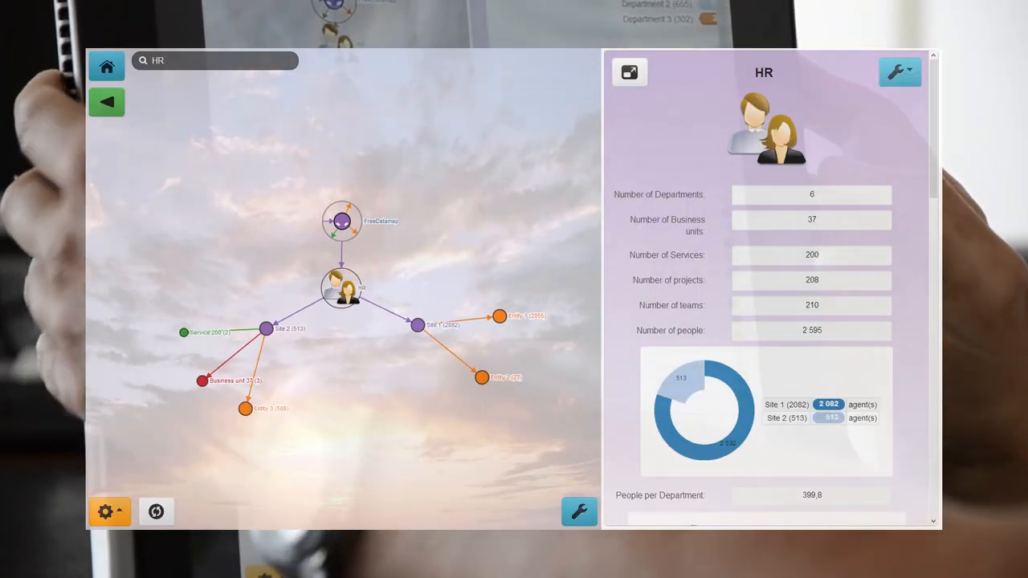
pyautogui.scroll(-5, 762, 322)
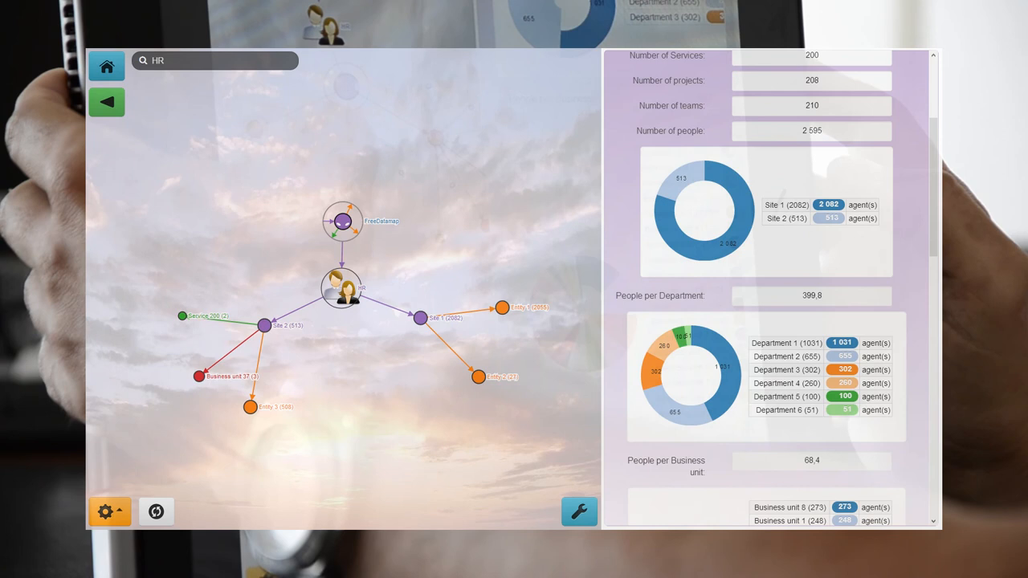
pyautogui.scroll(-5, 763, 322)
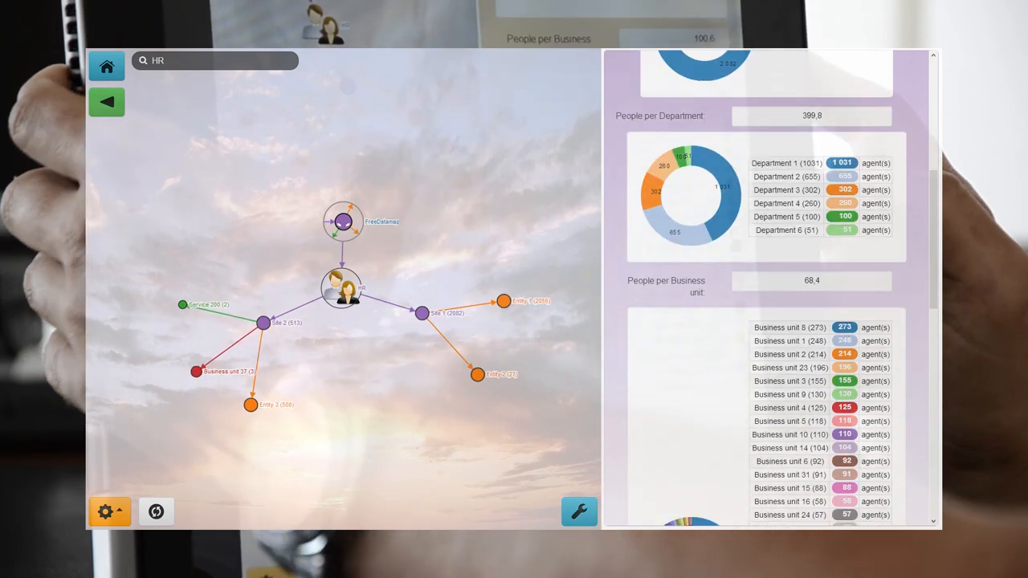
pyautogui.scroll(-5, 762, 321)
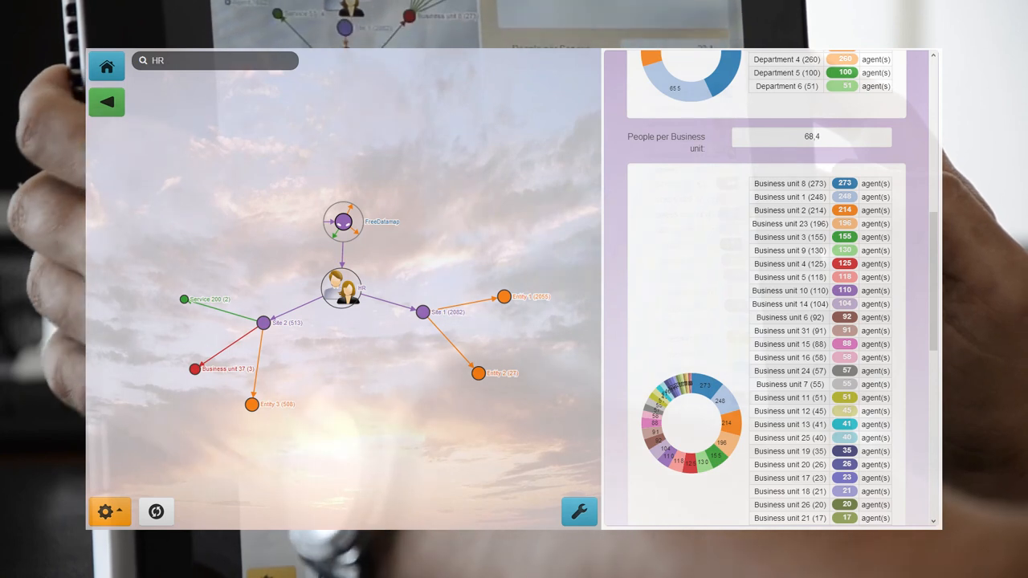
# Step: Drill from HR into Site 1 (2082), Entity 1 (2055) and Department 2 (655) statistics
pyautogui.click(422, 312)
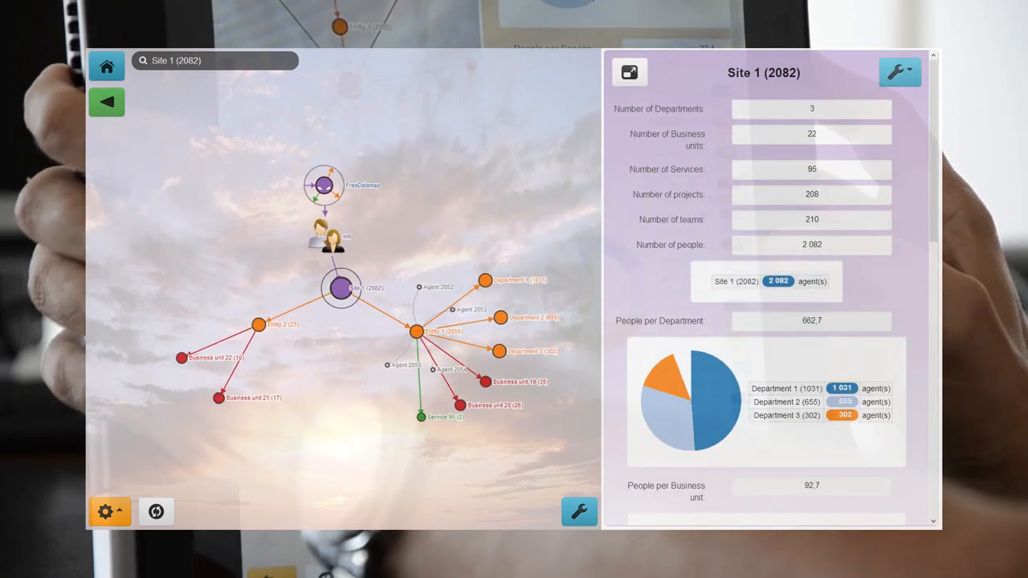
pyautogui.click(419, 332)
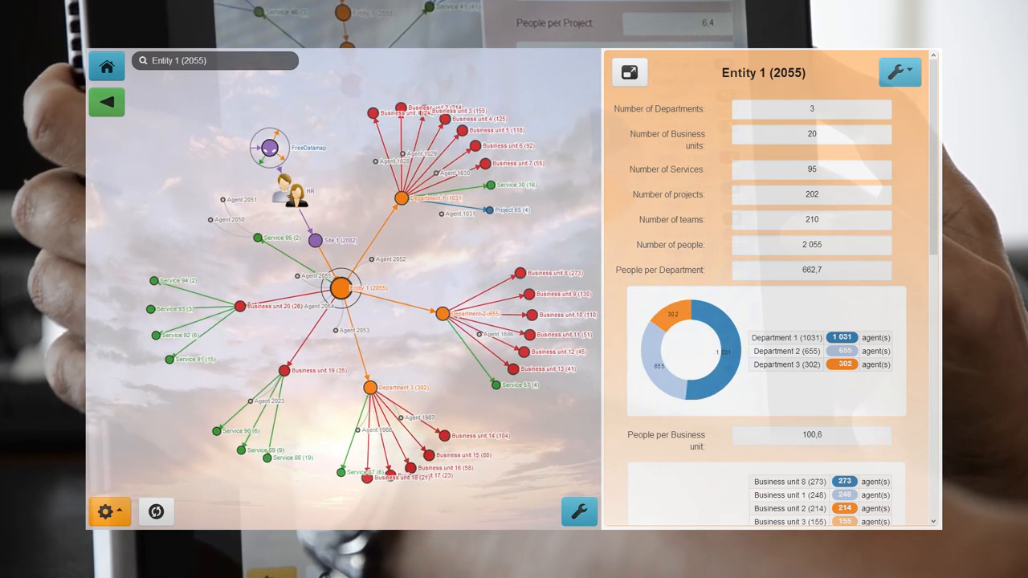
pyautogui.click(441, 313)
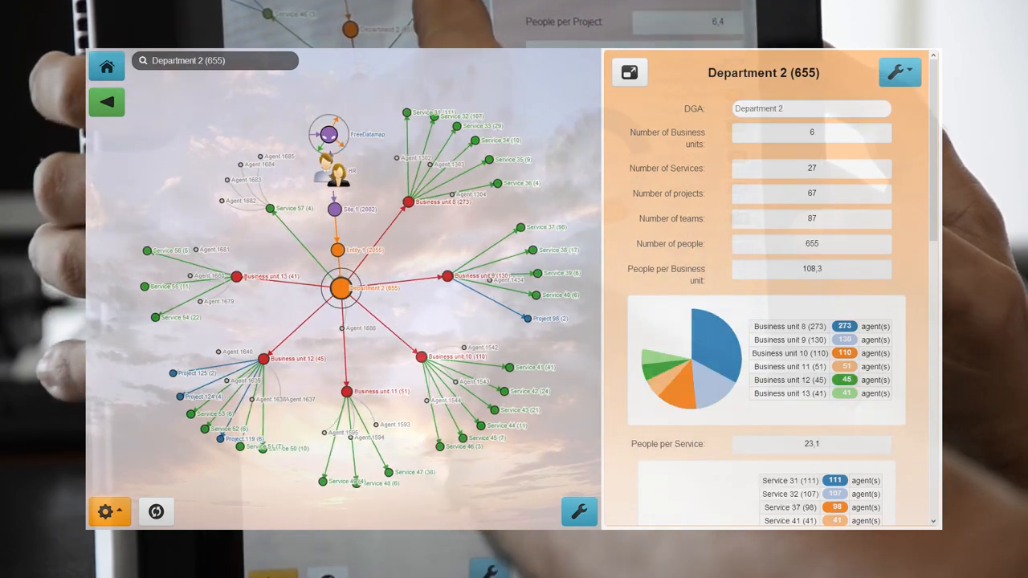
pyautogui.scroll(-5, 771, 321)
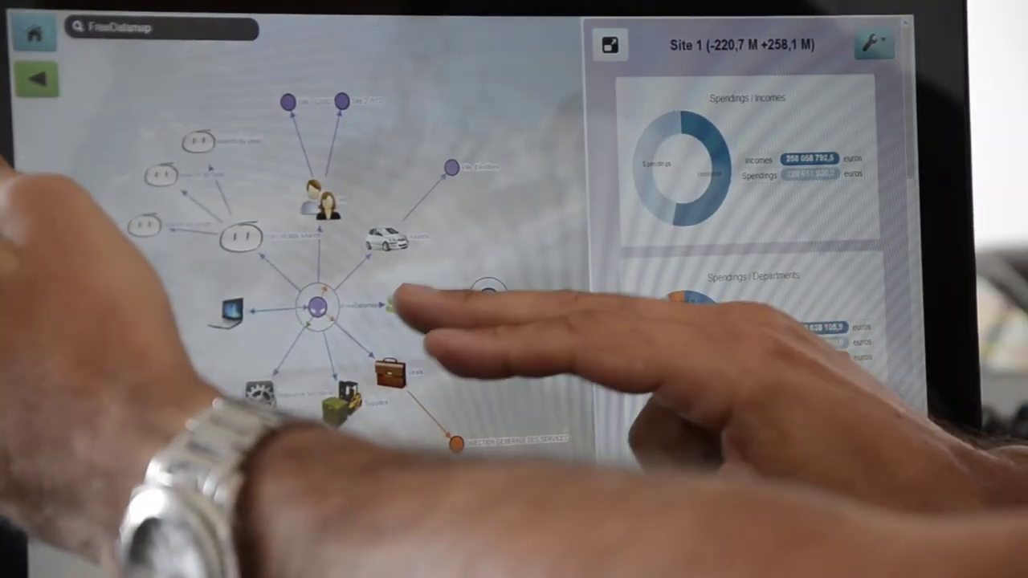
# Step: Drill from Finance into Site 1, view Entity 2's spending and expand Entity 1's branches
pyautogui.click(408, 303)
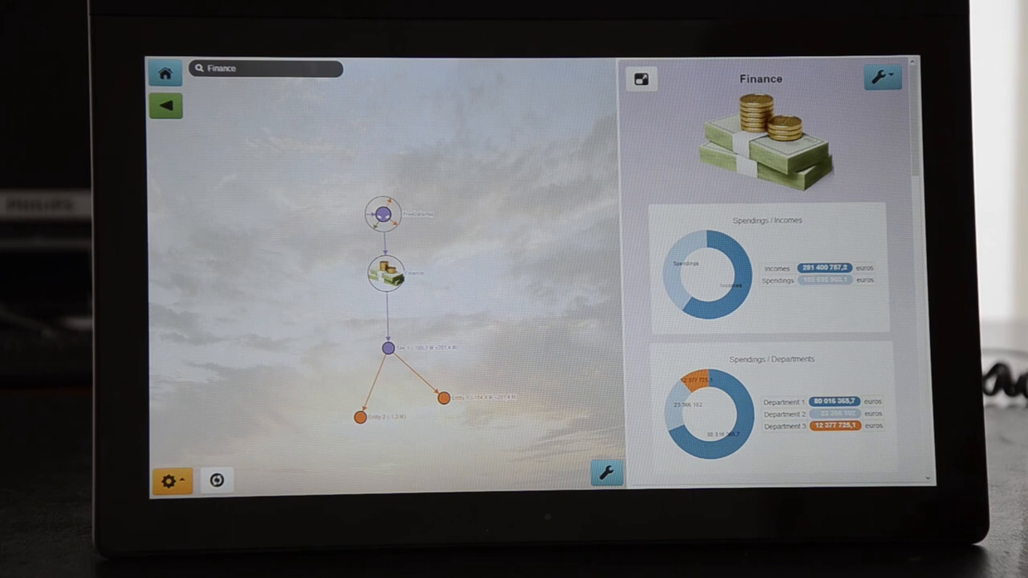
pyautogui.click(388, 348)
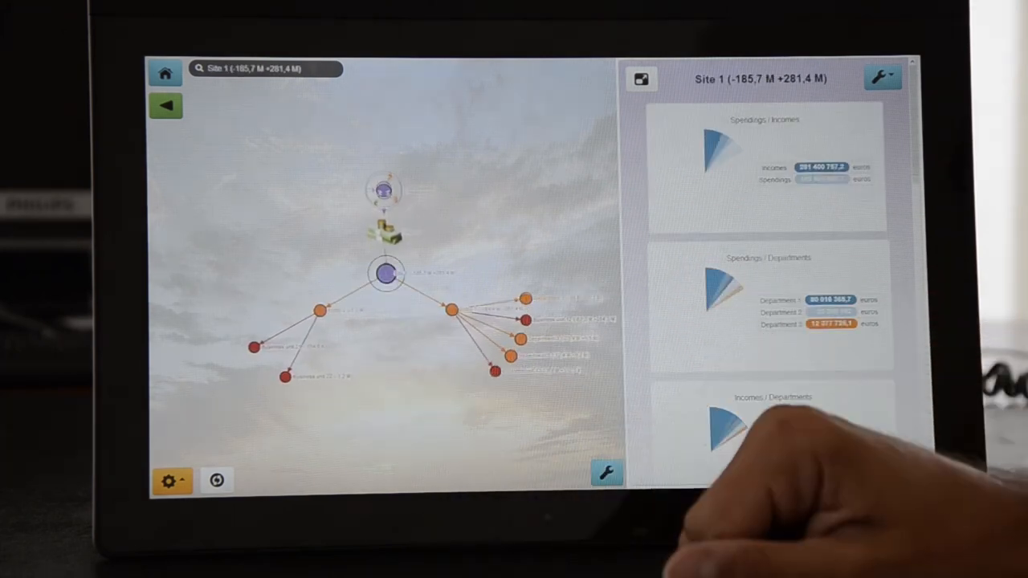
pyautogui.click(317, 310)
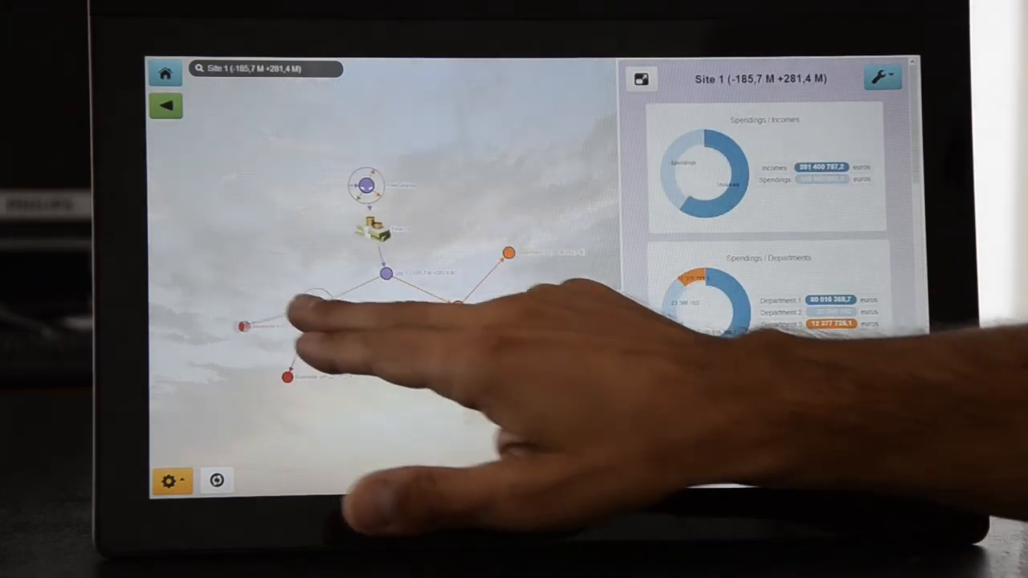
pyautogui.click(458, 304)
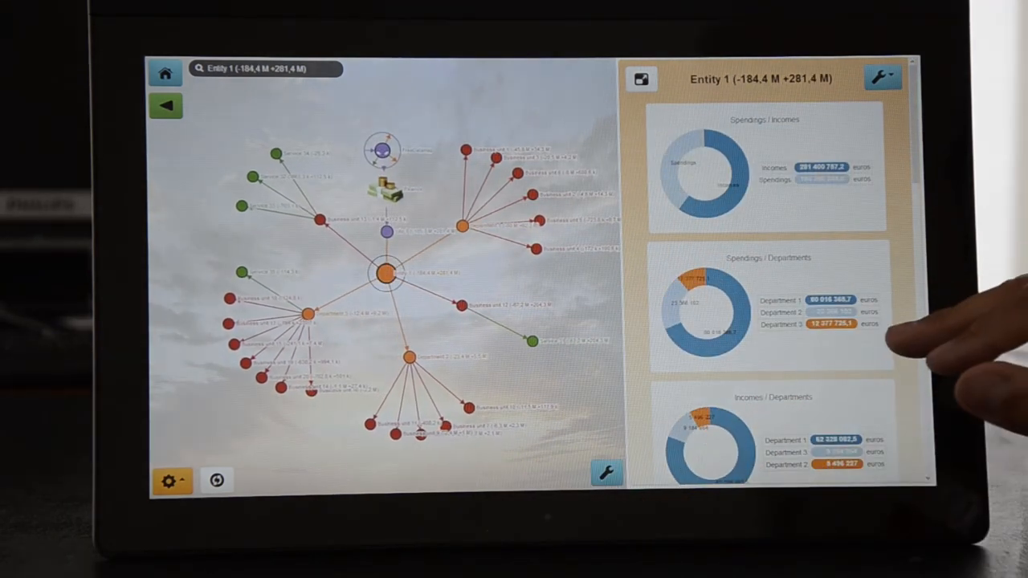
pyautogui.scroll(-1, 884, 330)
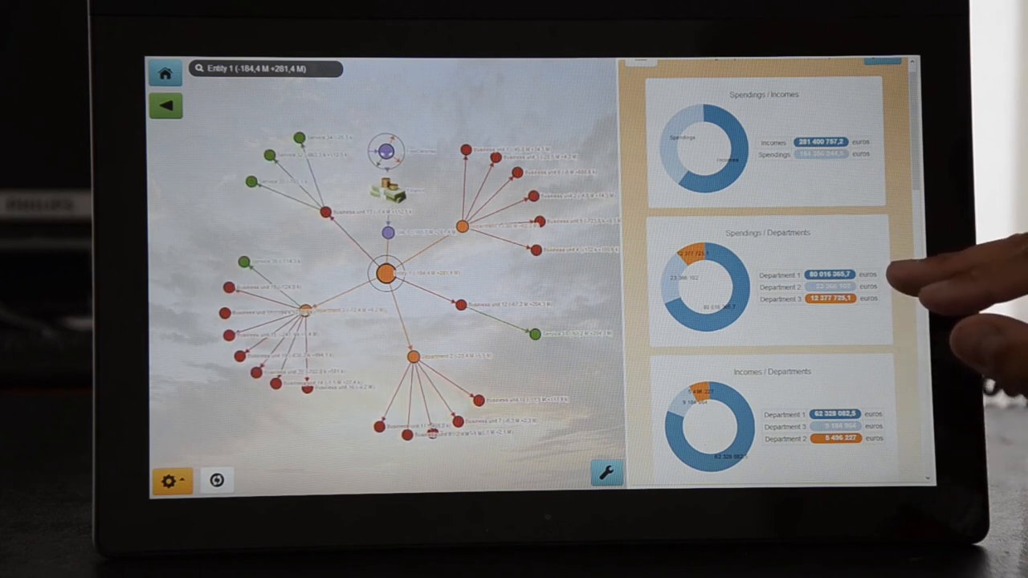
# Step: Drill into Department 1's figures and down into Business unit 1
pyautogui.click(463, 226)
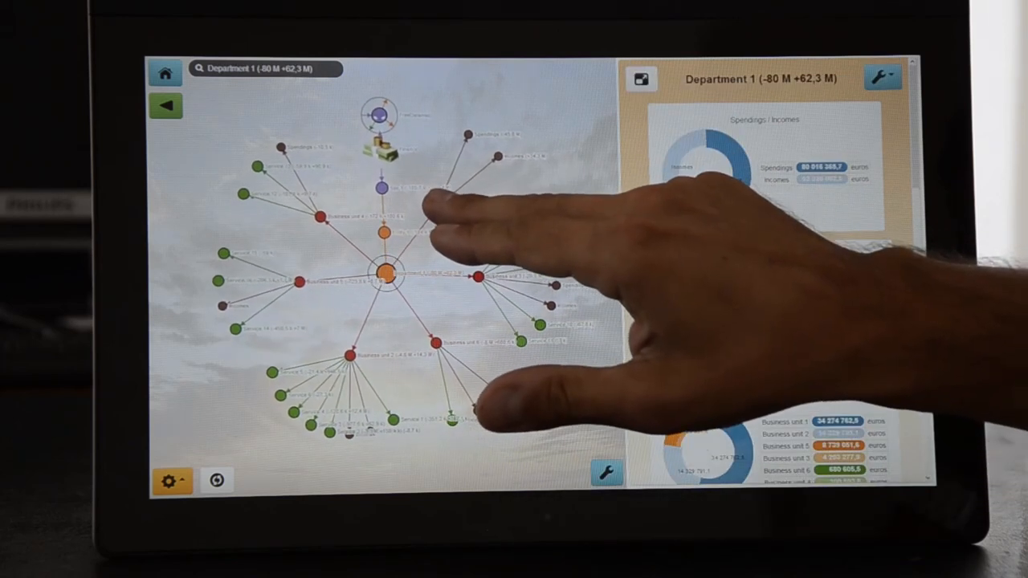
pyautogui.click(449, 210)
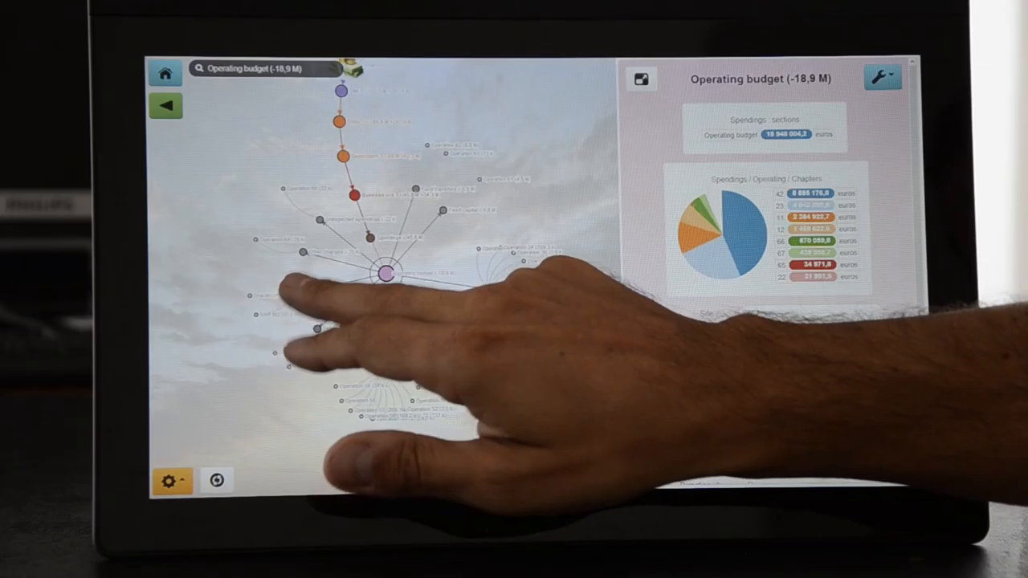
# Step: Drill into Software licences, display the Oracle licence cost entry and scroll its panel to the related documents
pyautogui.click(378, 273)
pyautogui.moveTo(365, 309); pyautogui.dragTo(334, 362)
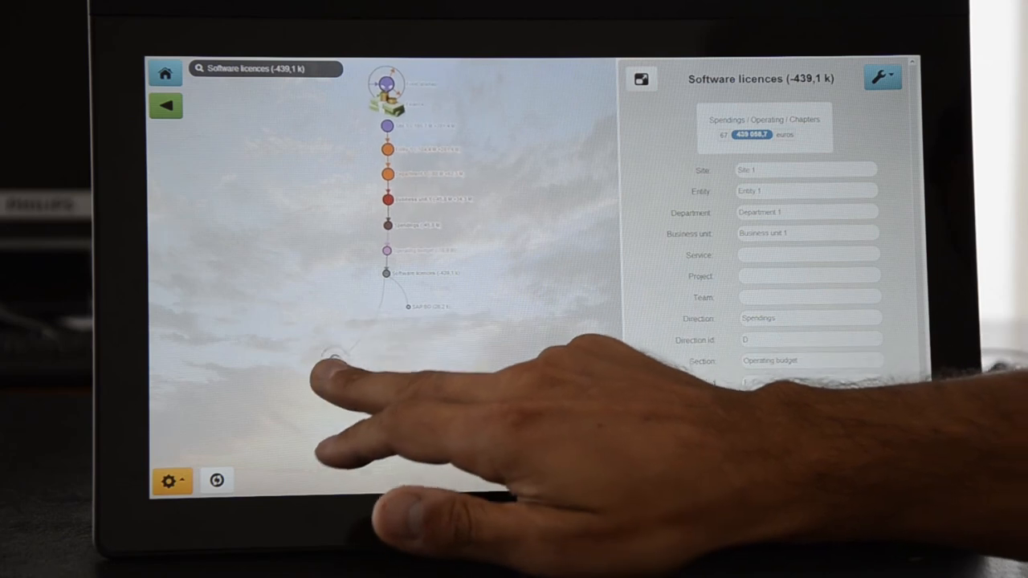
pyautogui.click(329, 377)
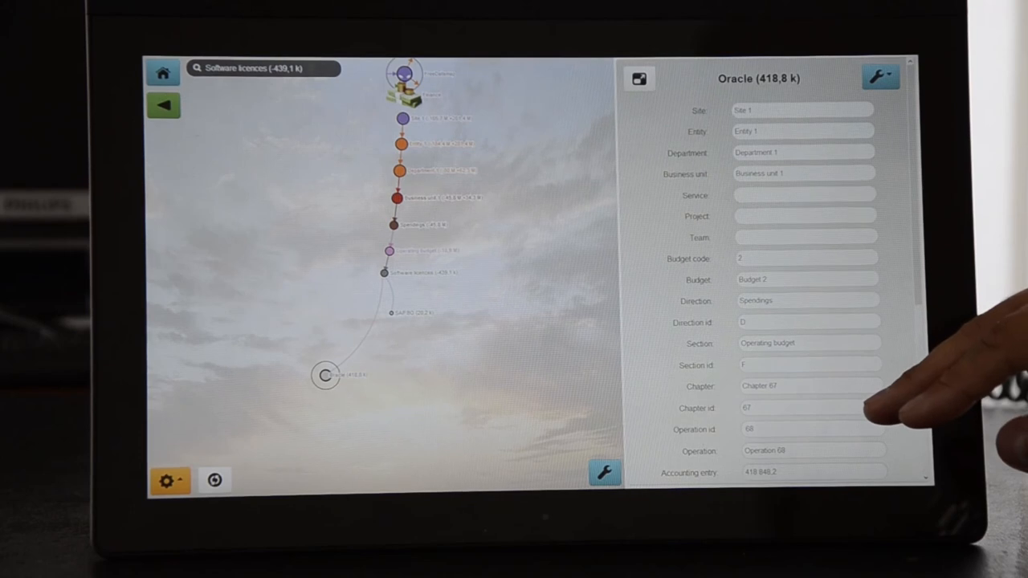
pyautogui.moveTo(875, 409); pyautogui.dragTo(875, 273)
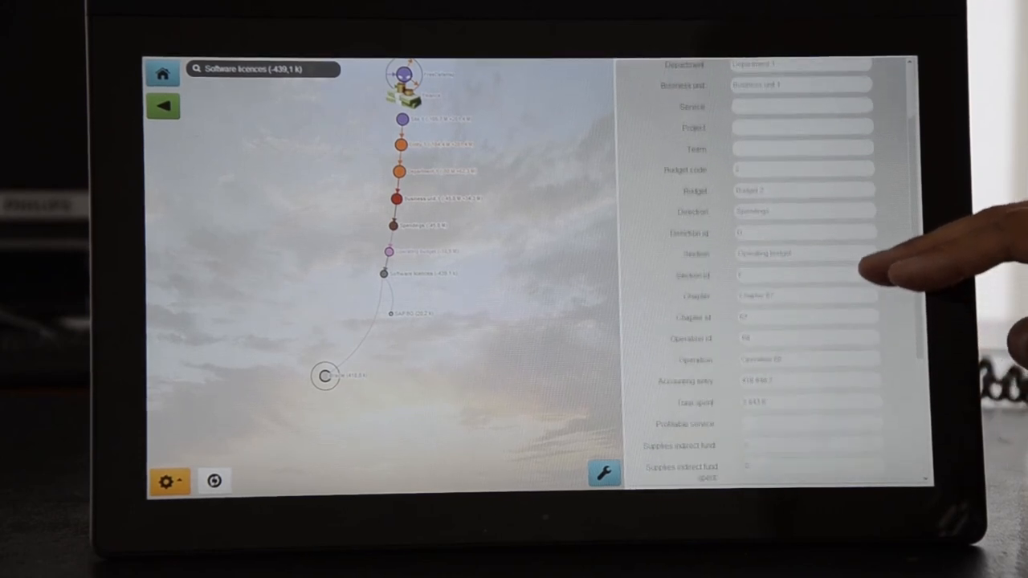
pyautogui.moveTo(876, 346); pyautogui.dragTo(875, 273)
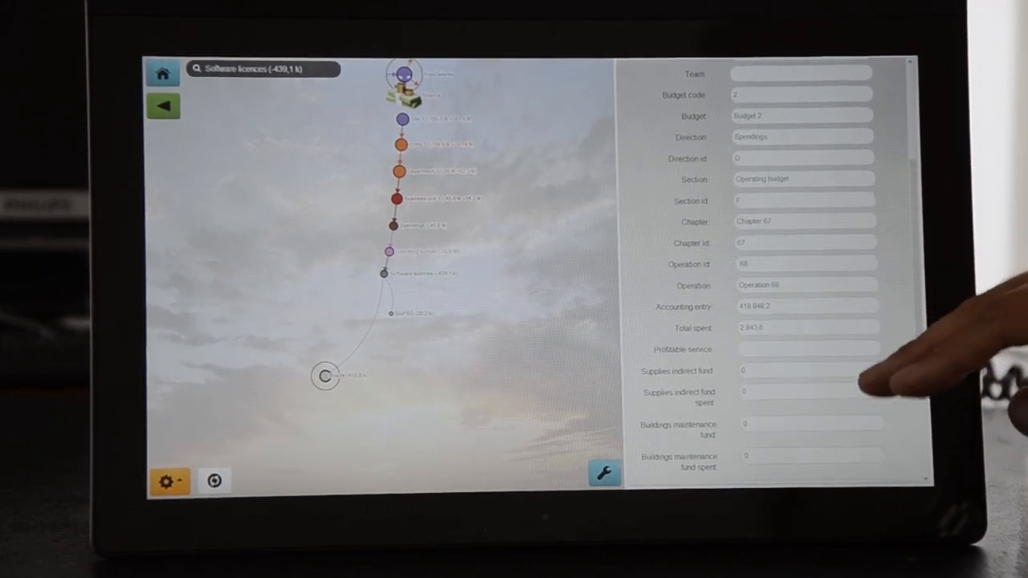
pyautogui.moveTo(875, 385); pyautogui.dragTo(875, 257)
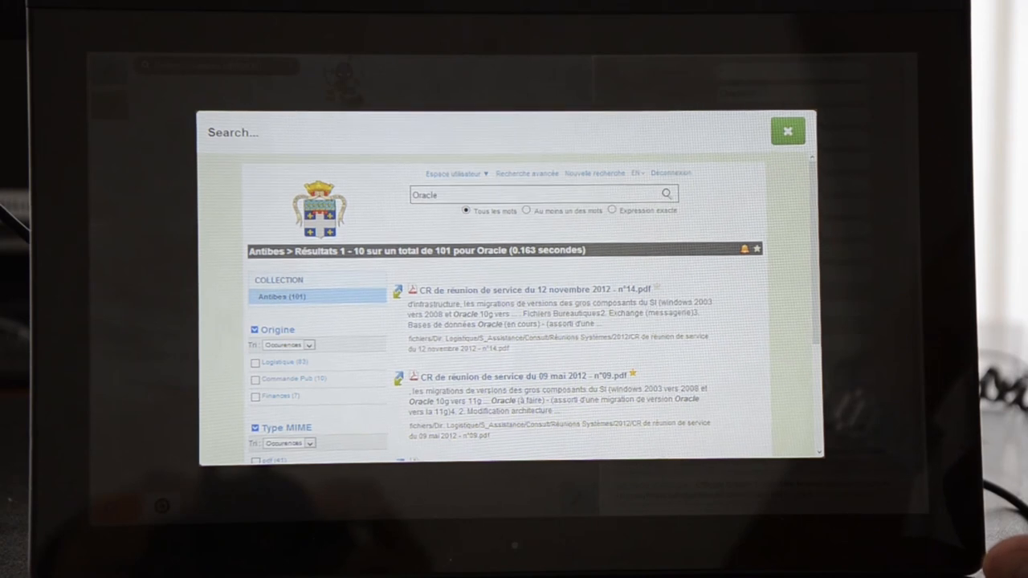
pyautogui.scroll(-4, 722, 354)
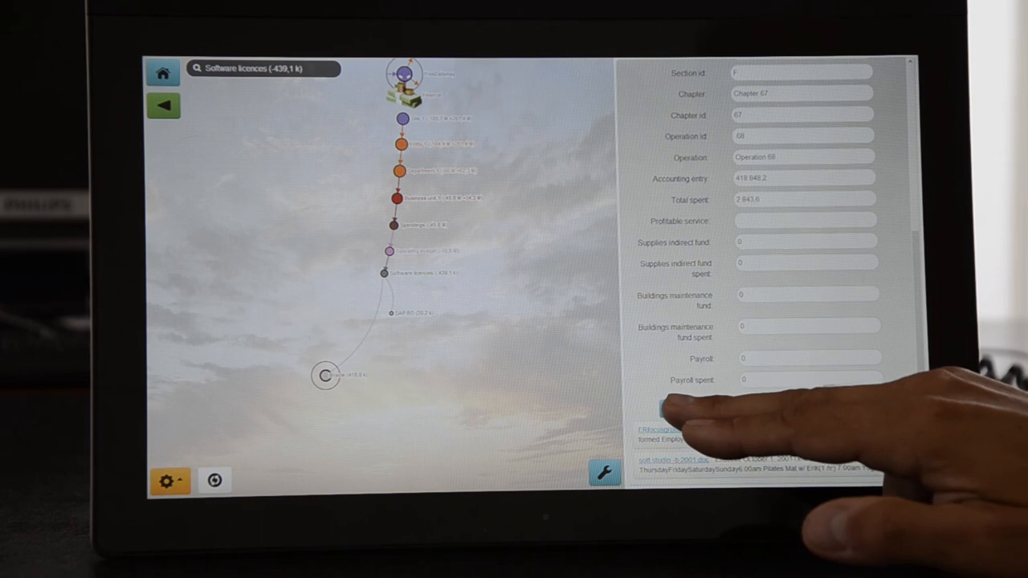
# Step: Load the FranceLabs search graph and view its breakdown of documents by file origin
pyautogui.click(666, 408)
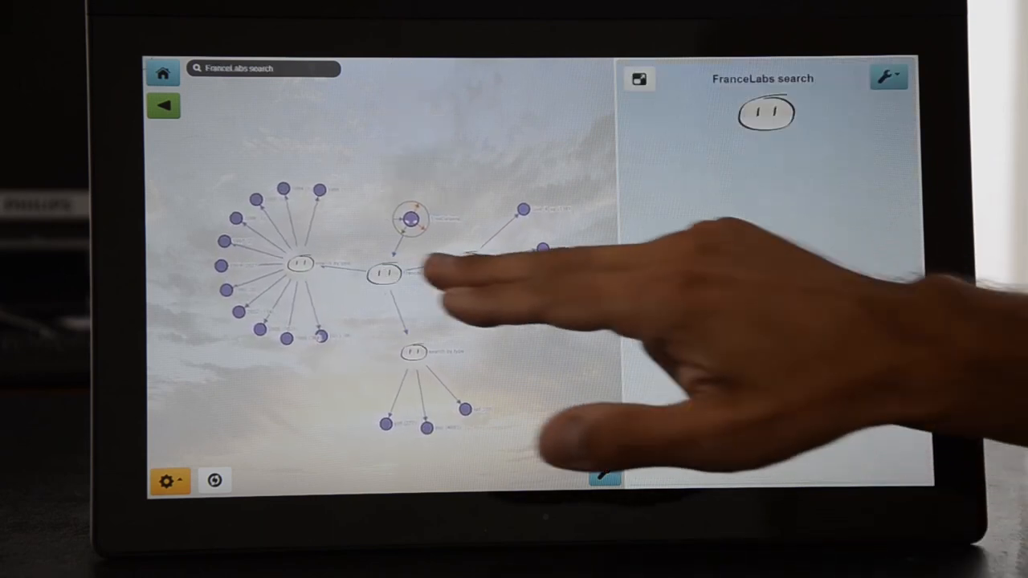
pyautogui.click(384, 273)
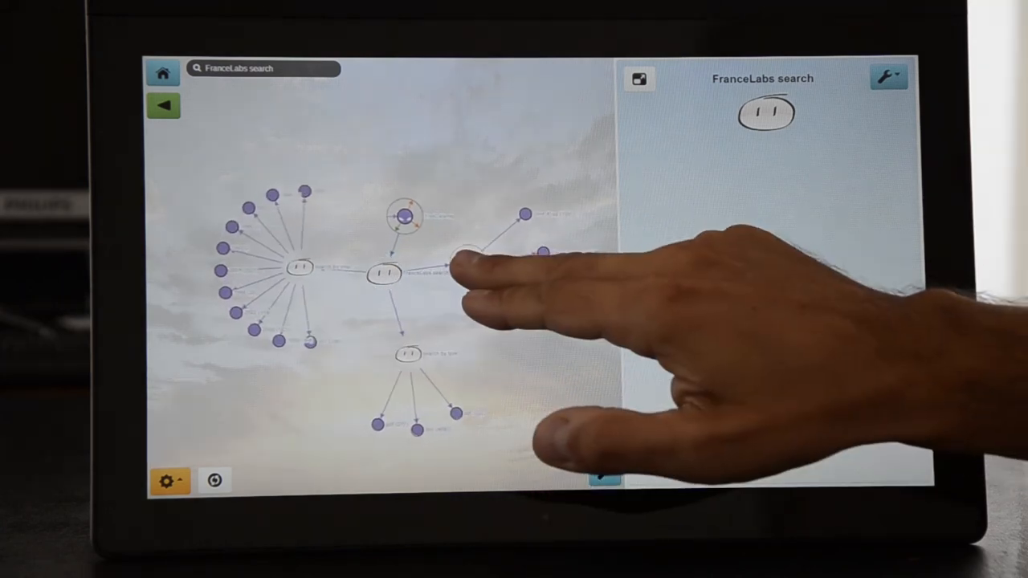
pyautogui.click(459, 273)
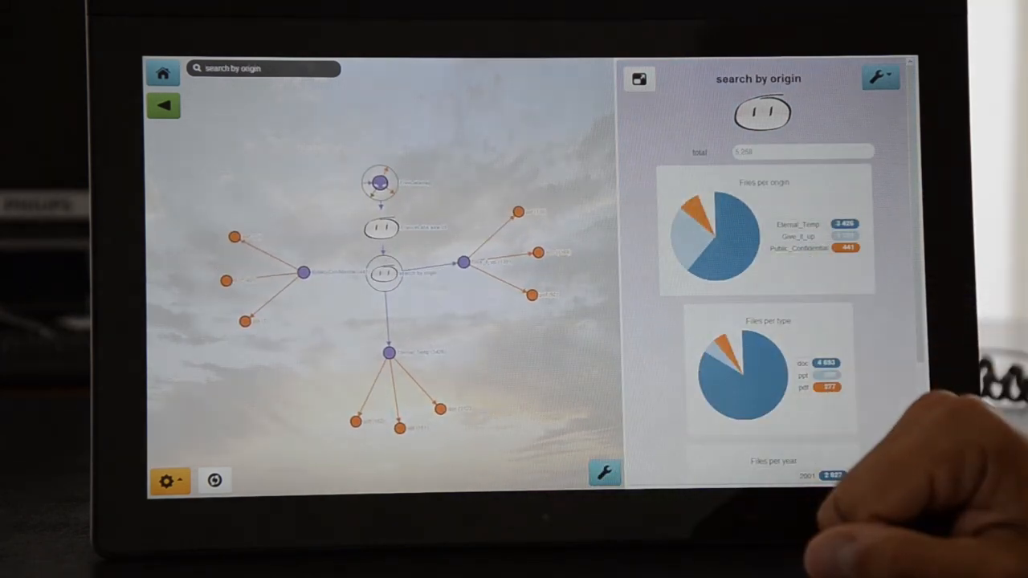
pyautogui.click(377, 229)
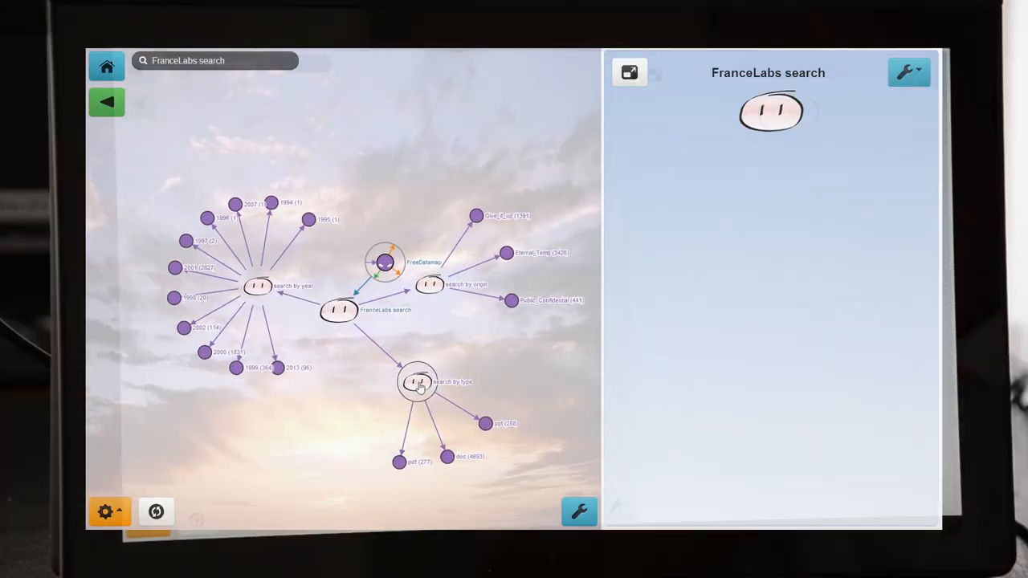
# Step: Show the search-by-type breakdown and the ppt (288) file group chart
pyautogui.click(393, 381)
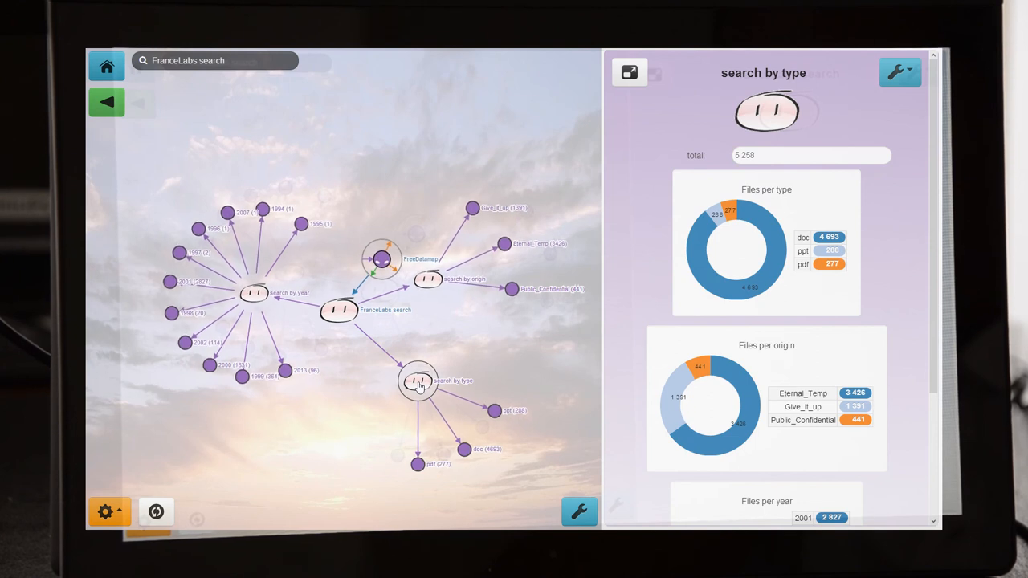
pyautogui.click(495, 410)
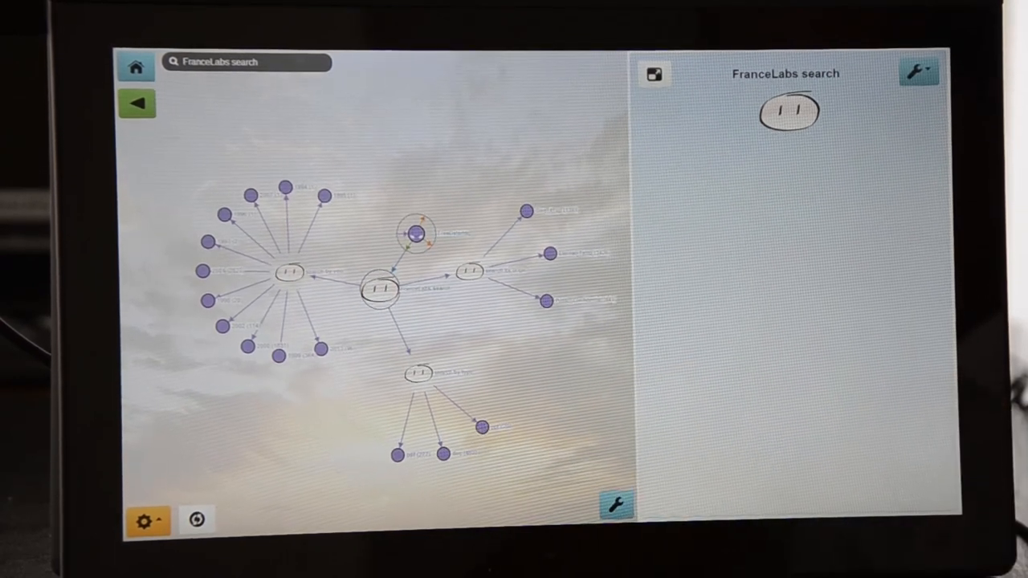
# Step: Focus search by type, follow the ppt branch and display details of Site Overview Maps 9_25_00.ppt
pyautogui.click(417, 374)
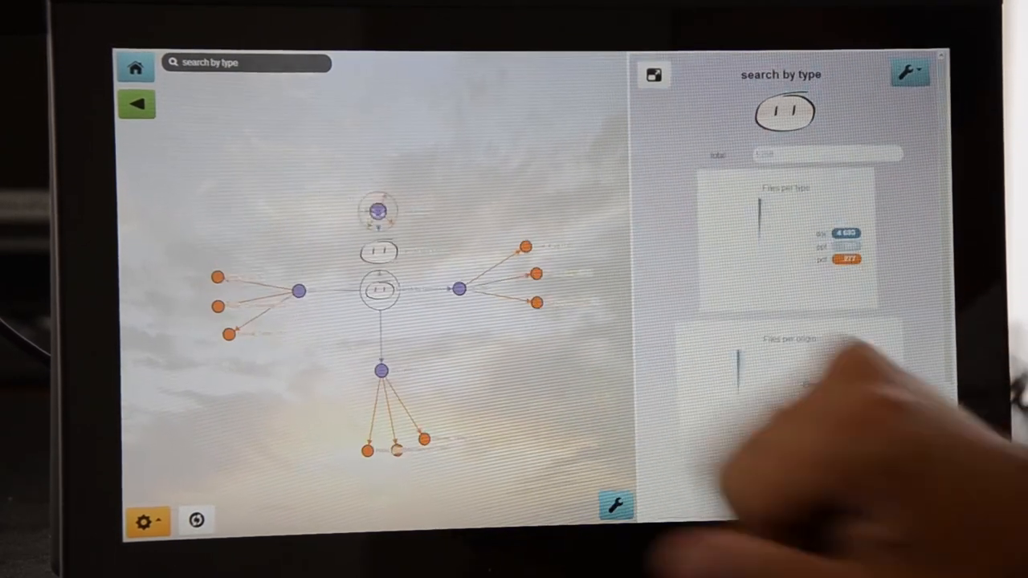
pyautogui.click(466, 285)
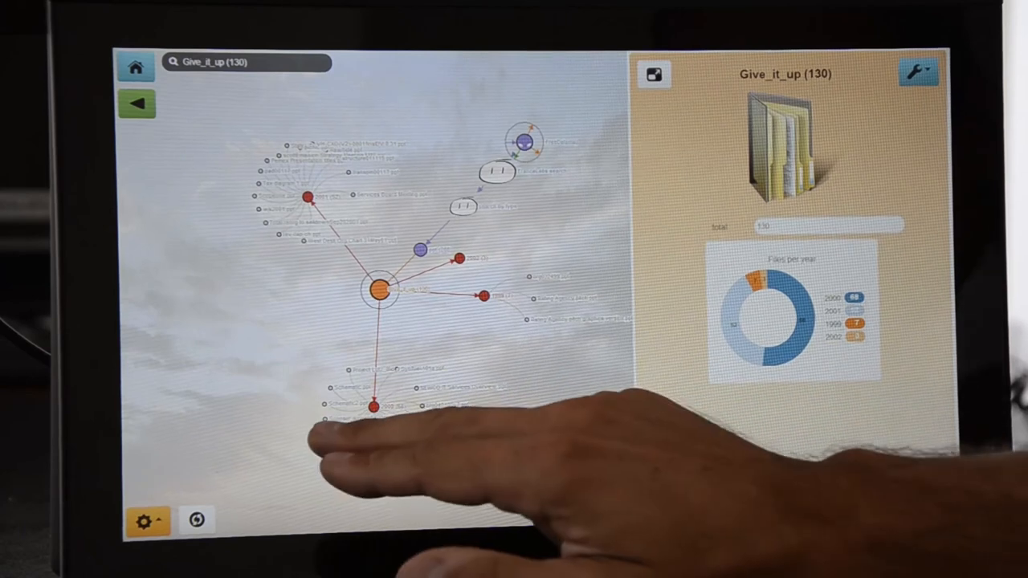
pyautogui.click(326, 419)
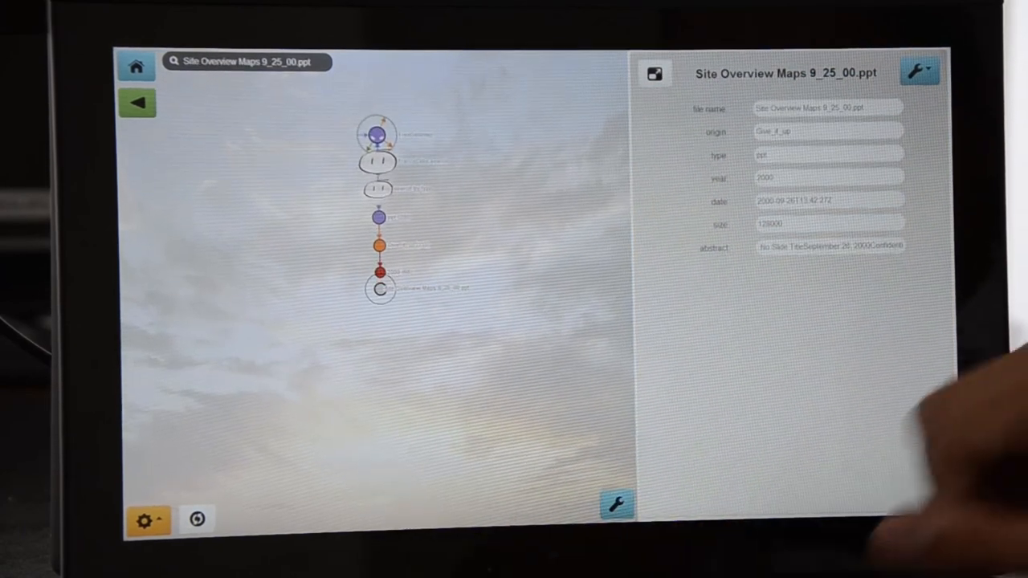